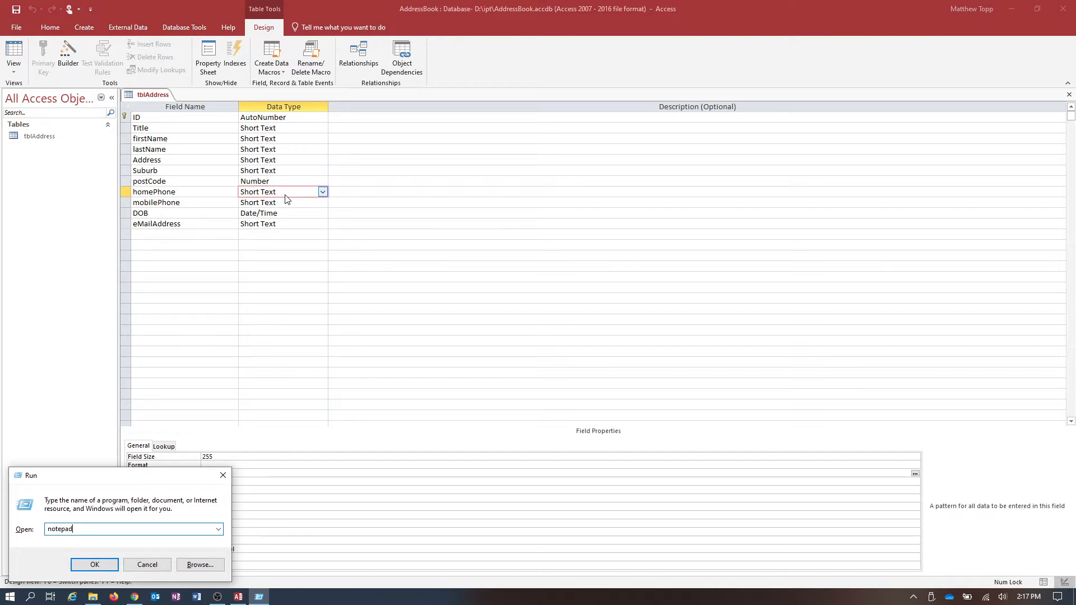
Open Notepad and write a placeholder home phone number with a bracketed area code and two four-digit groups
key("Return")
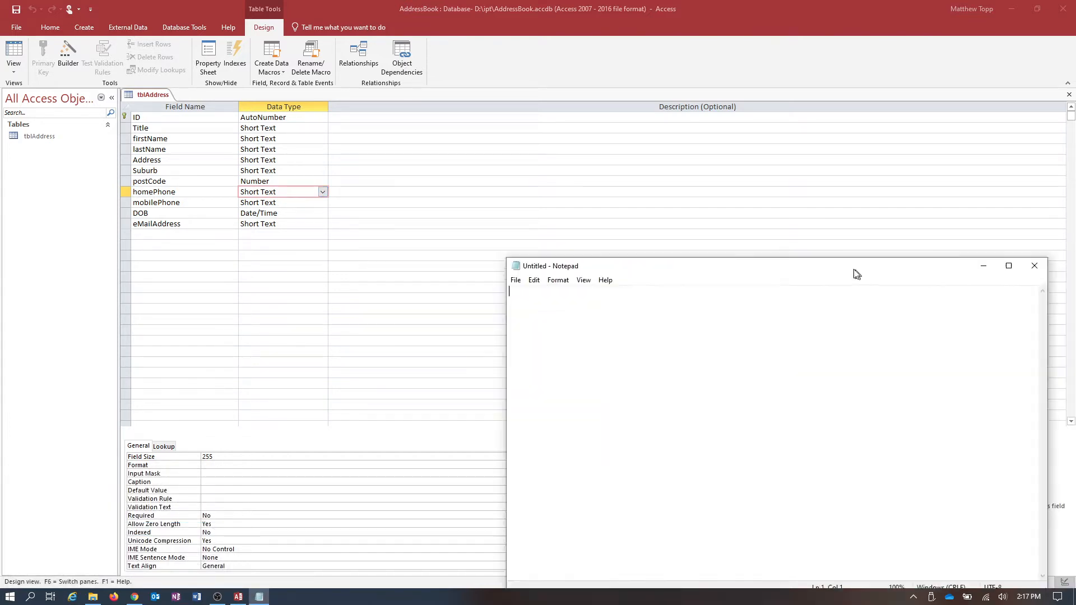
left_click_drag(852, 272, 510, 216)
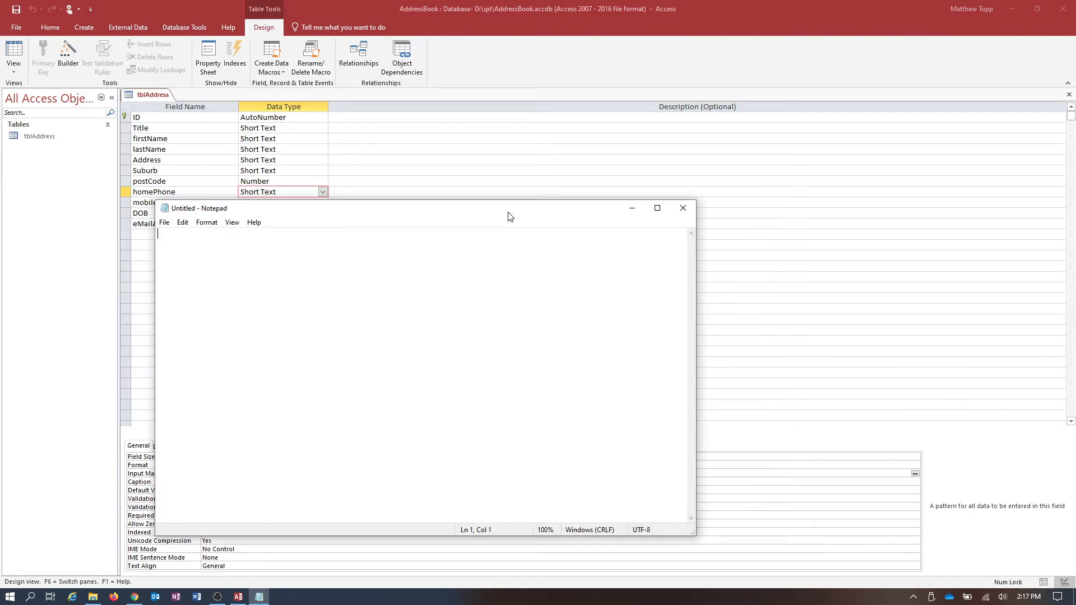
type("(02)")
type("0000 0000")
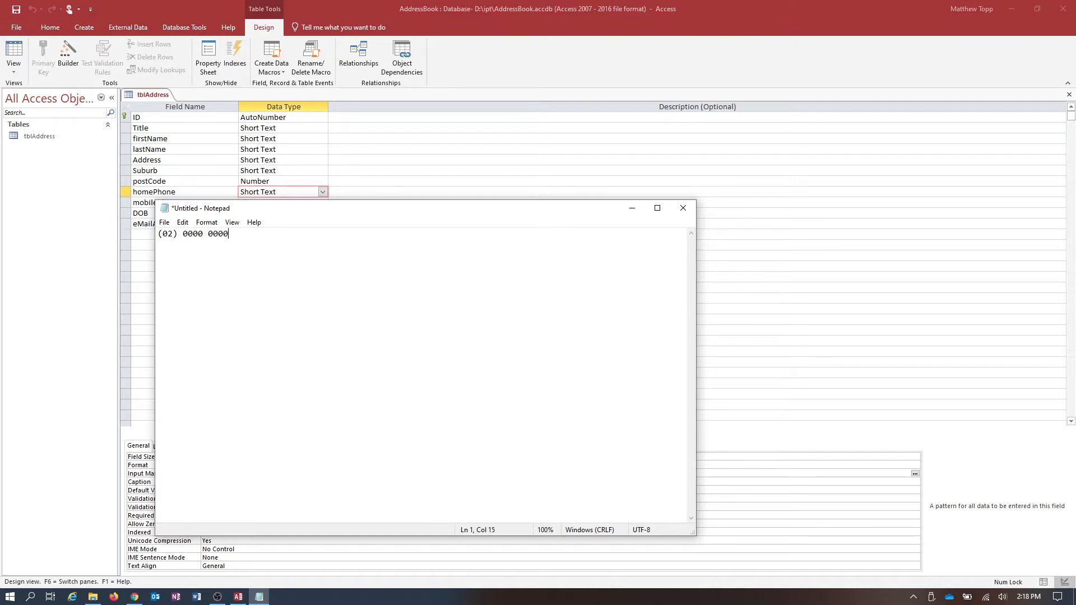
Examine the characters and spaces in the Notepad phone pattern, and close Notepad without saving
left_click_drag(177, 234, 206, 231)
left_click_drag(293, 217, 507, 223)
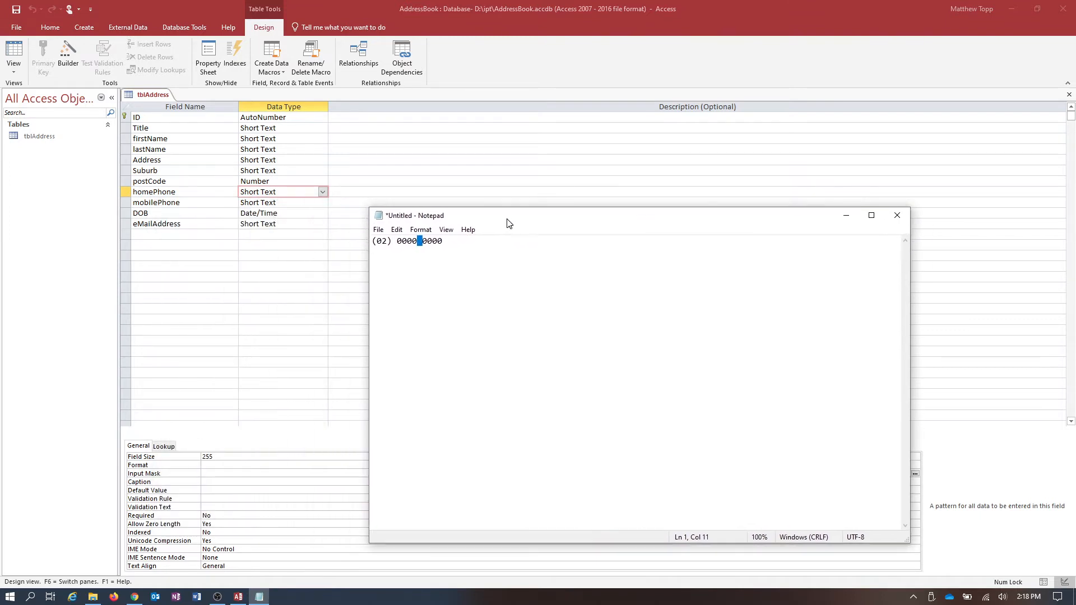
left_click(434, 240)
left_click(420, 241)
left_click_drag(412, 240, 393, 241)
left_click(387, 241)
left_click(903, 218)
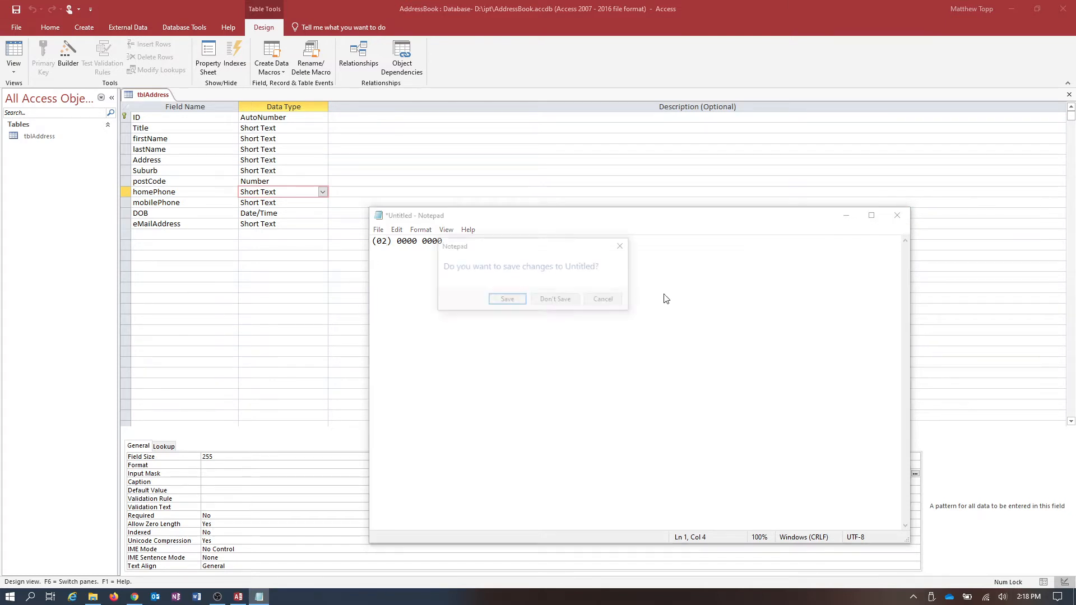
left_click(556, 300)
Set homePhone's field size to 14 and start the Input Mask Wizard for it, saving the table
double_click(209, 457)
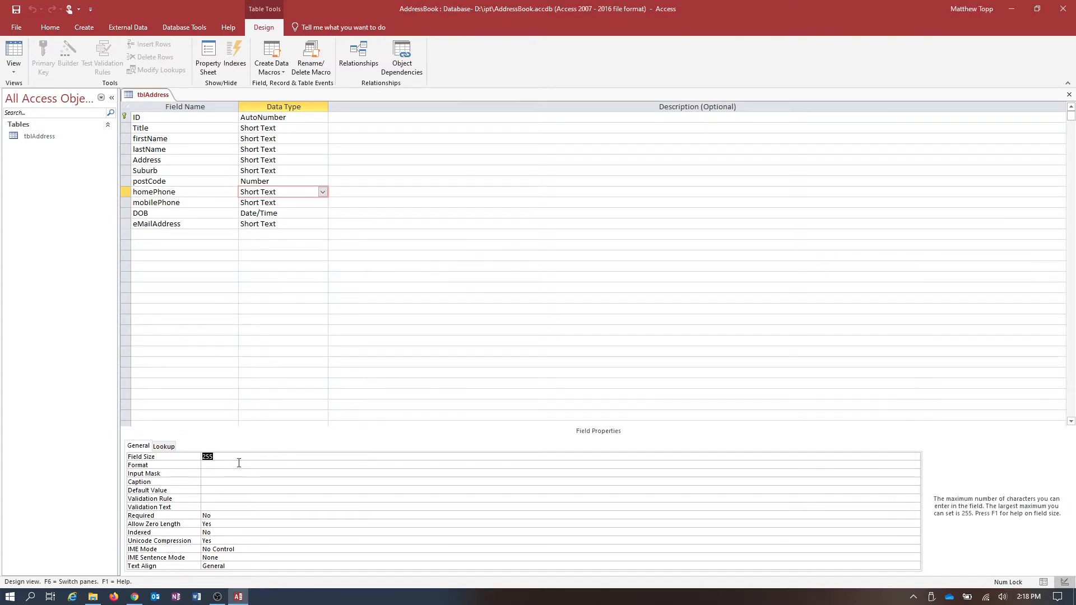
type("14")
left_click(209, 476)
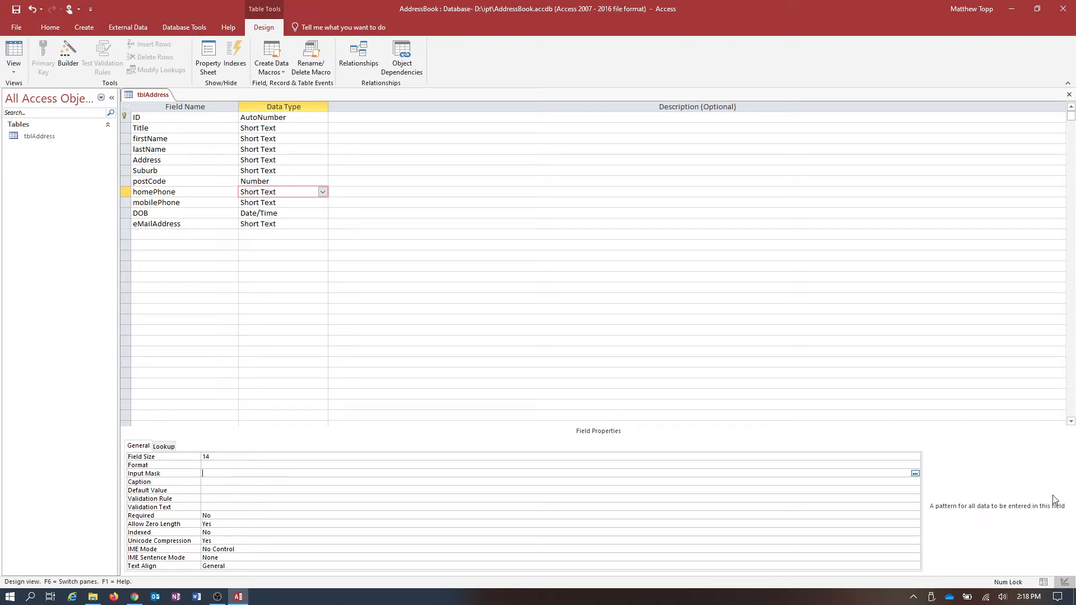
left_click(914, 474)
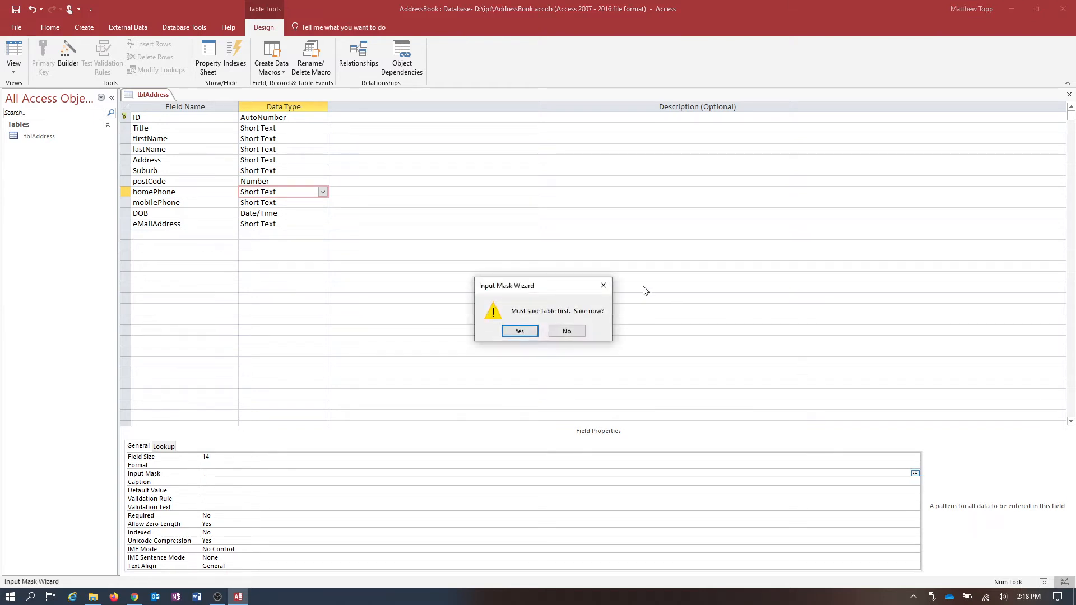
left_click(520, 331)
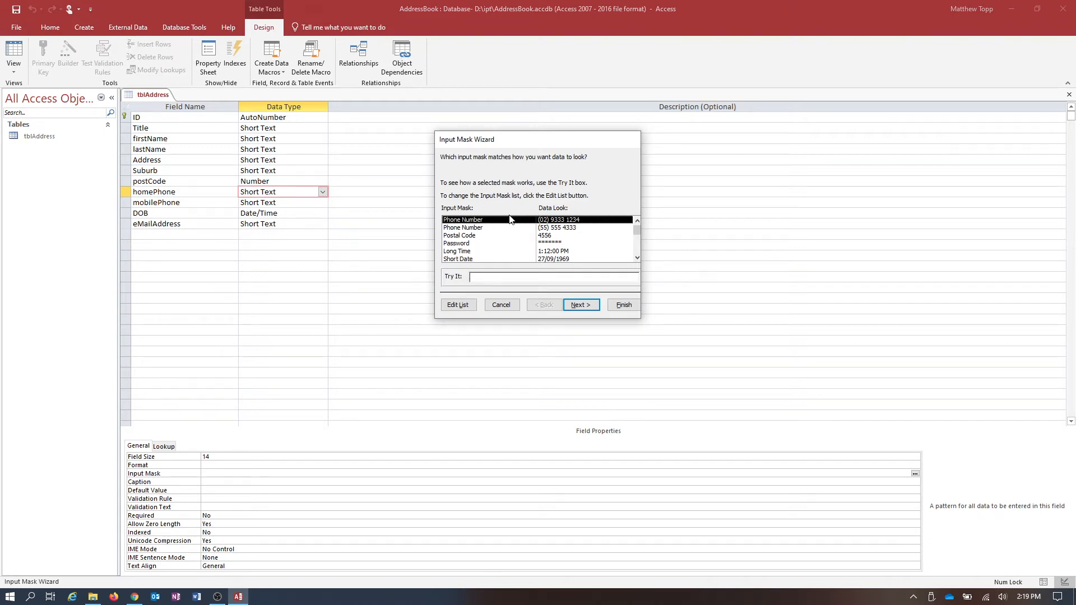
Edit the wizard's mask list and change the first Phone Number mask's description to "Australian Home Phone"
left_click(461, 305)
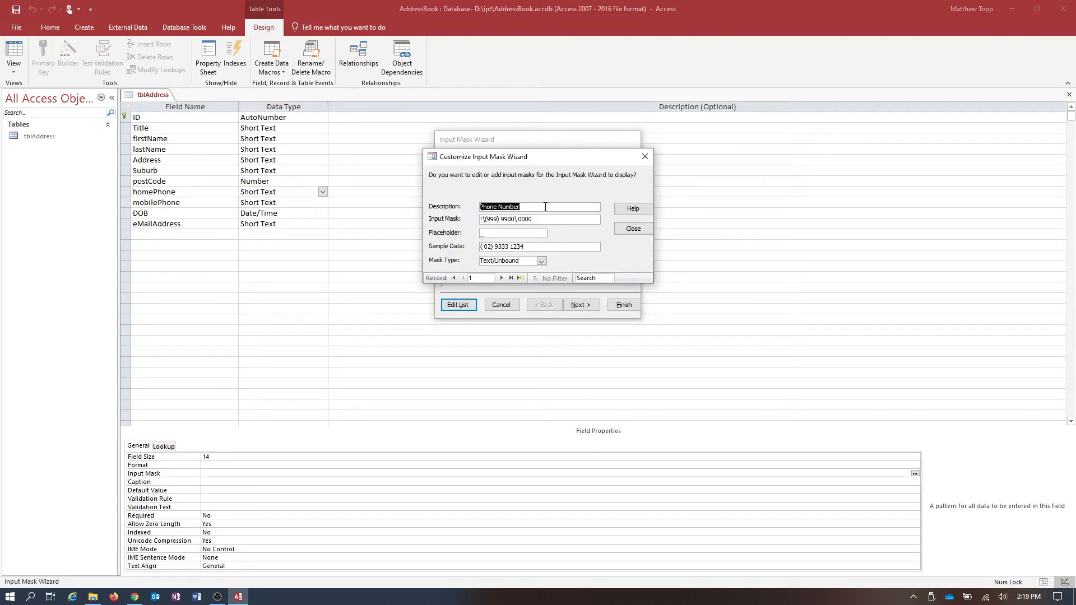
type("Australian Home PHone")
key("BackSpace")
key("BackSpace")
key("BackSpace")
type("hon")
left_click_drag(596, 219, 338, 219)
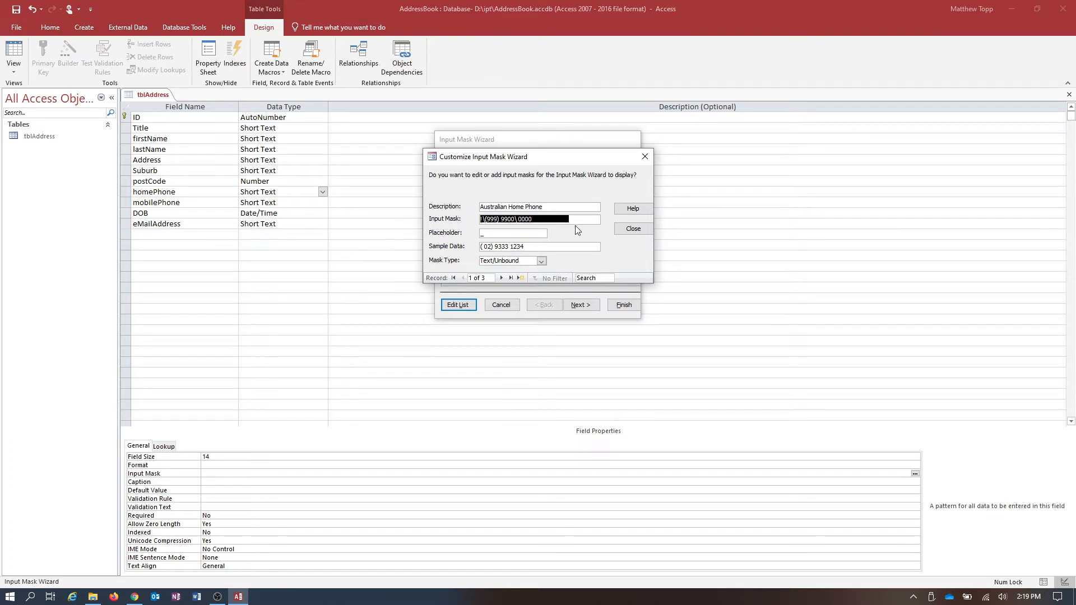
left_click(596, 219)
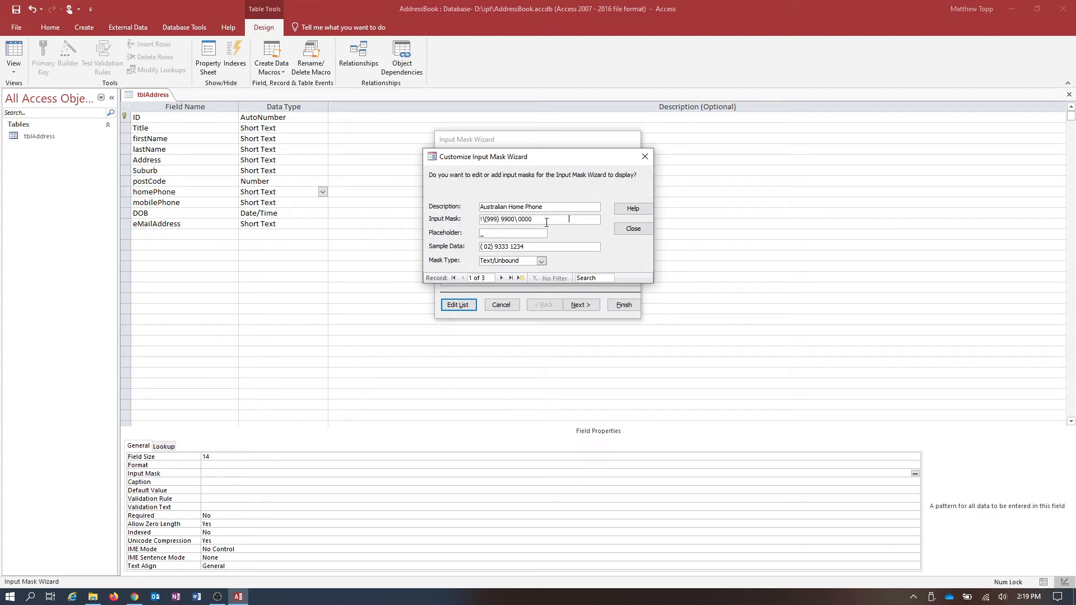
left_click_drag(542, 222, 587, 221)
left_click(596, 222)
key("shift+Home")
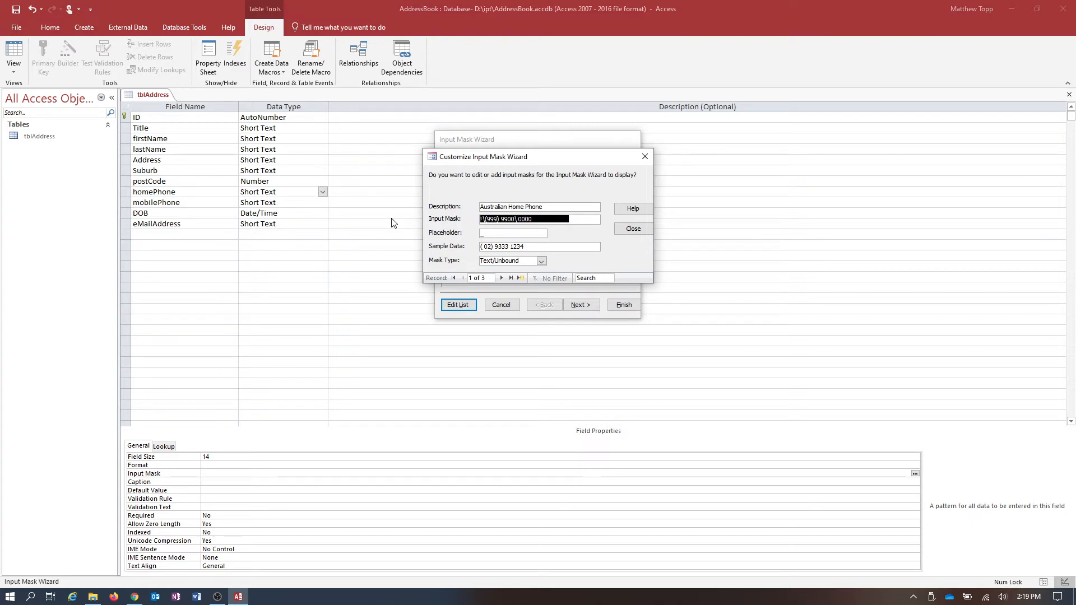
type("(")
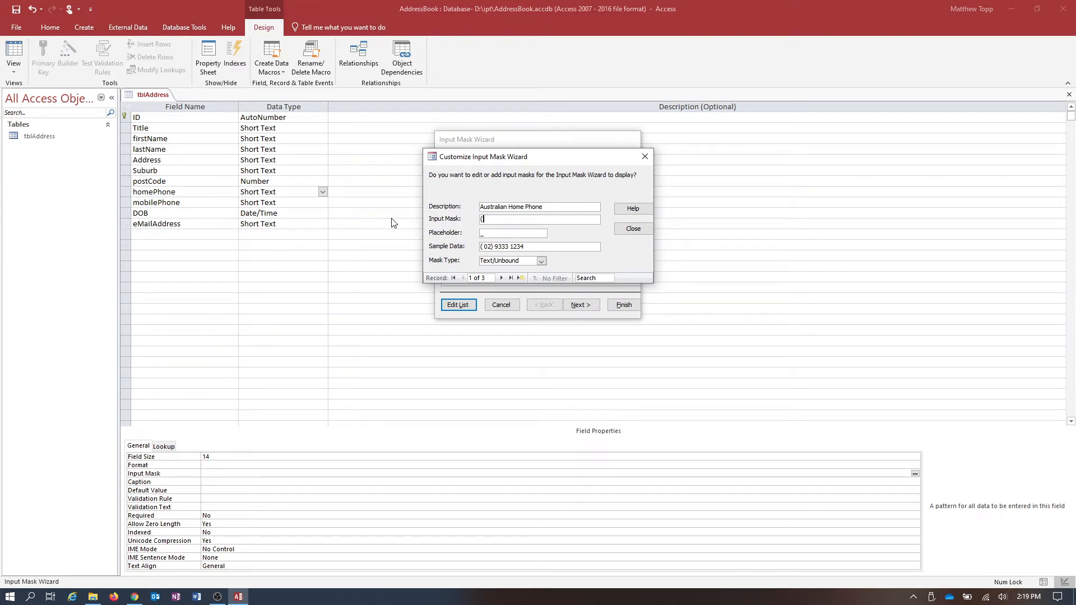
type("\\00) 0000 09000")
key("BackSpace")
key("BackSpace")
key("BackSpace")
key("BackSpace")
type("000")
Set the home phone mask's placeholder to # and enter a matching sample phone number, finishing the mask customization
key("Tab")
type("#")
left_click(583, 248)
left_click_drag(598, 248, 430, 247)
key("BackSpace")
type("2) 0000 1111")
left_click(622, 231)
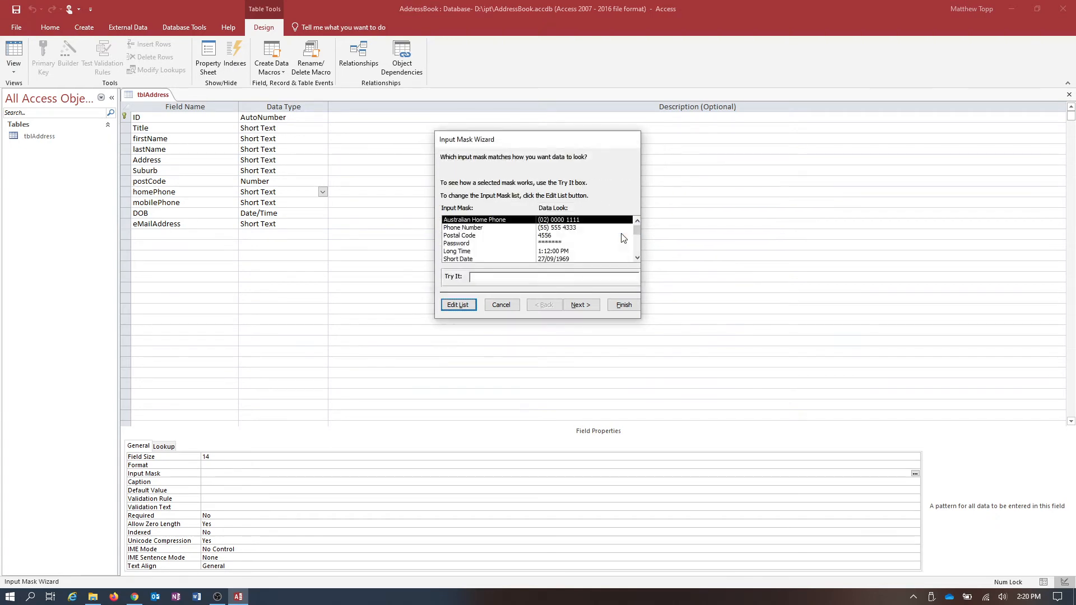
Test the Australian Home Phone mask with a sample phone number
left_click(480, 220)
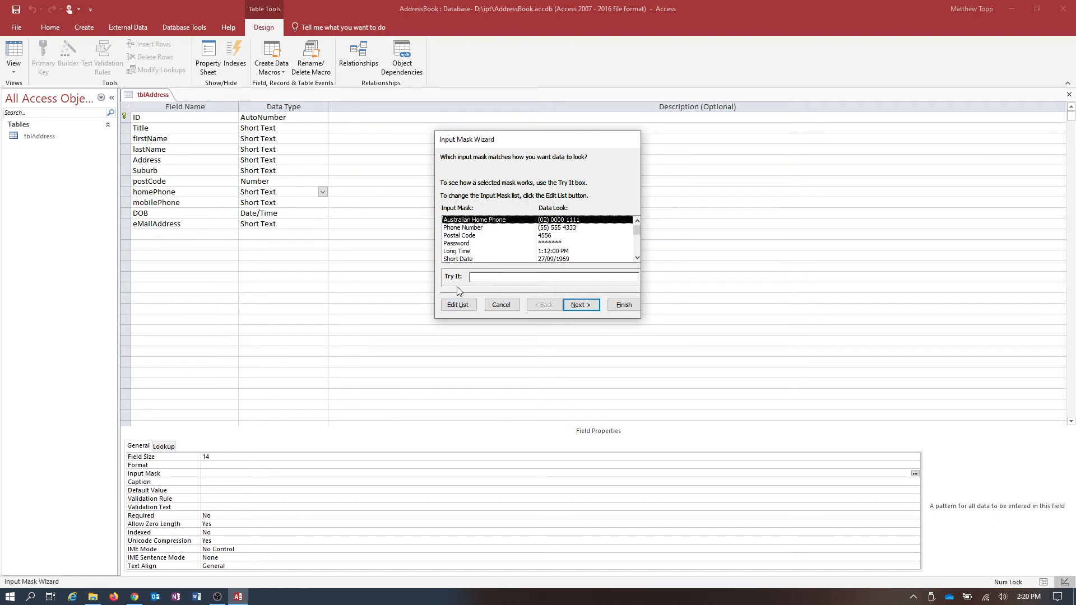
left_click(618, 278)
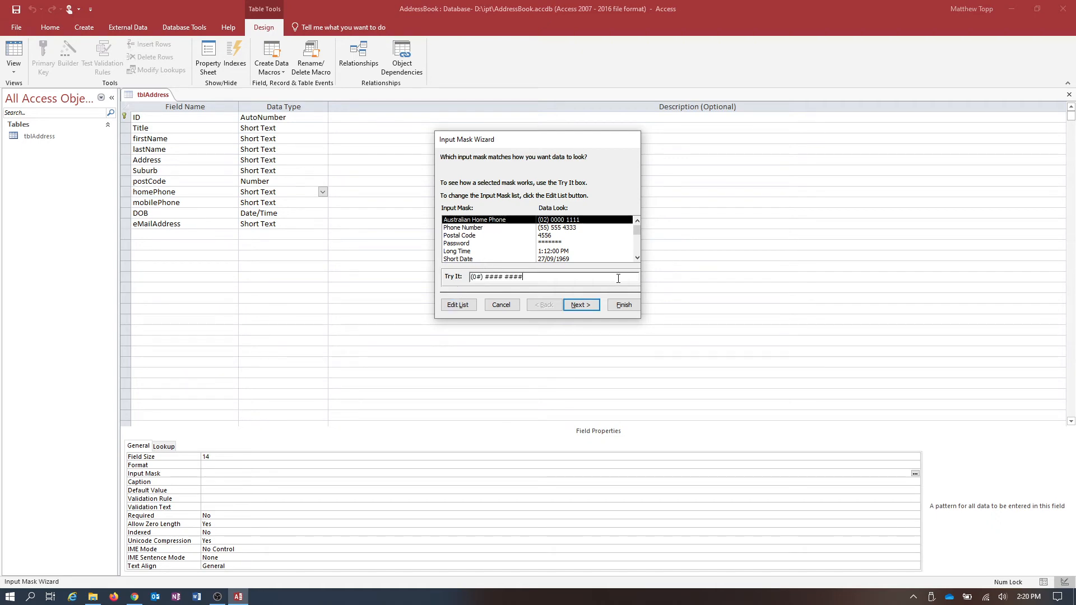
left_click(476, 277)
type("02) 0000 1111")
Apply the Australian Home Phone mask to homePhone, storing the data with the symbols in the mask
left_click(589, 306)
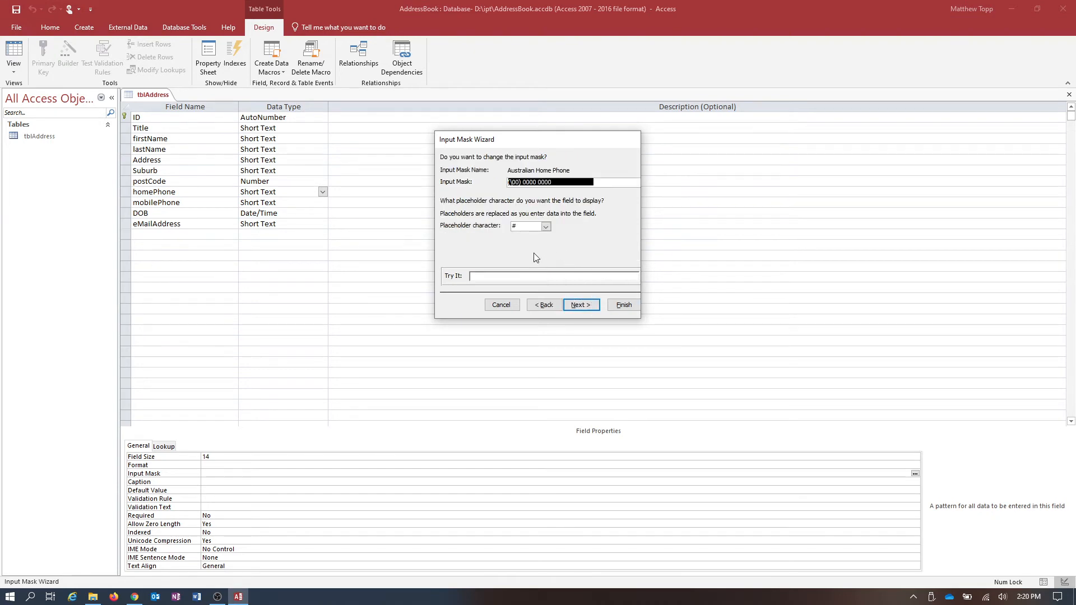
left_click(588, 306)
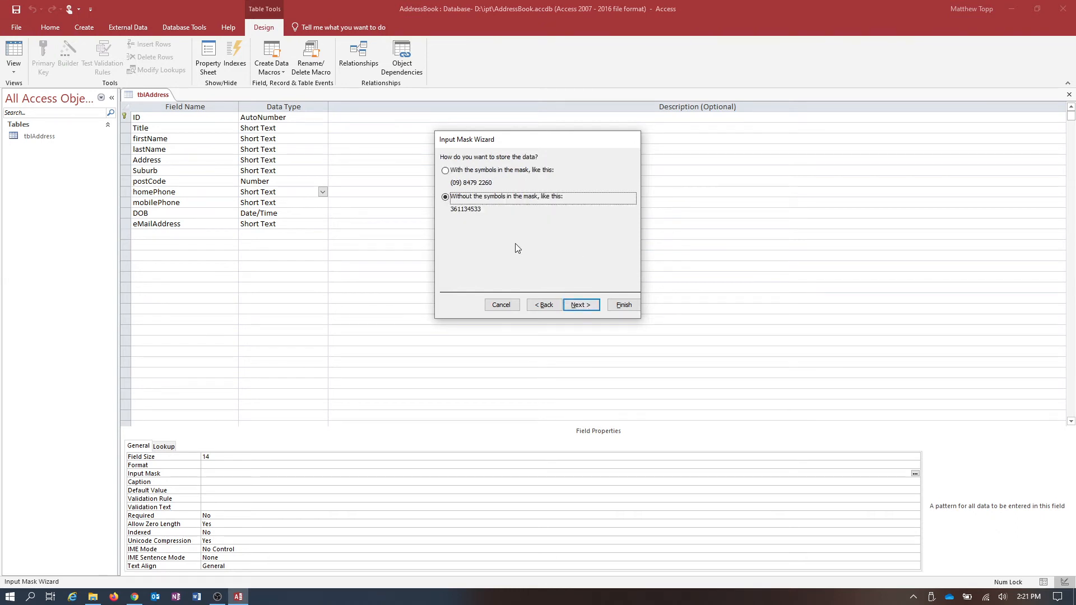
left_click(446, 172)
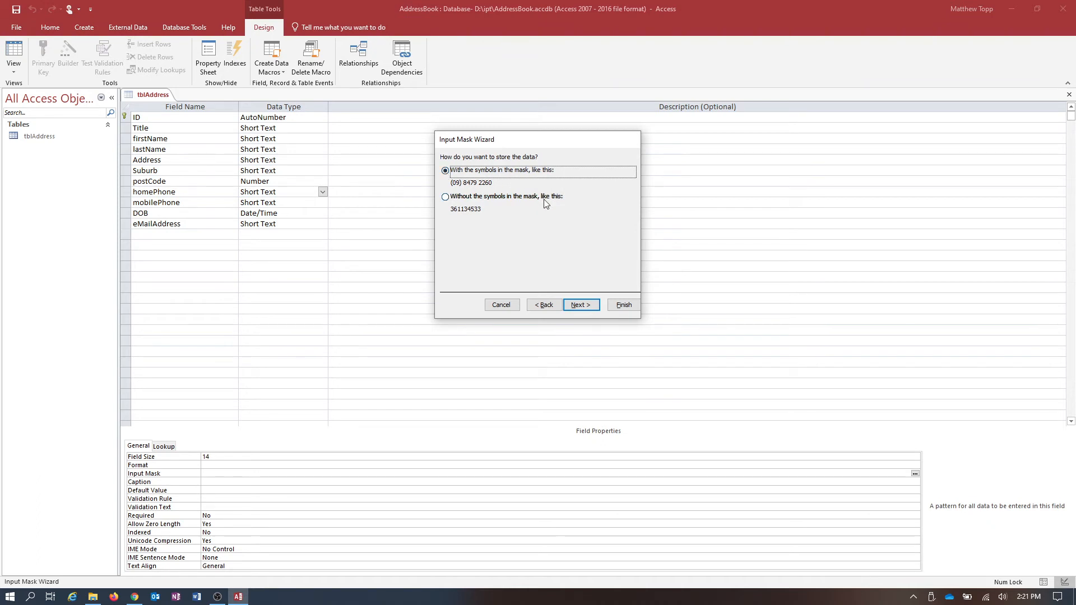
left_click(588, 309)
left_click(631, 309)
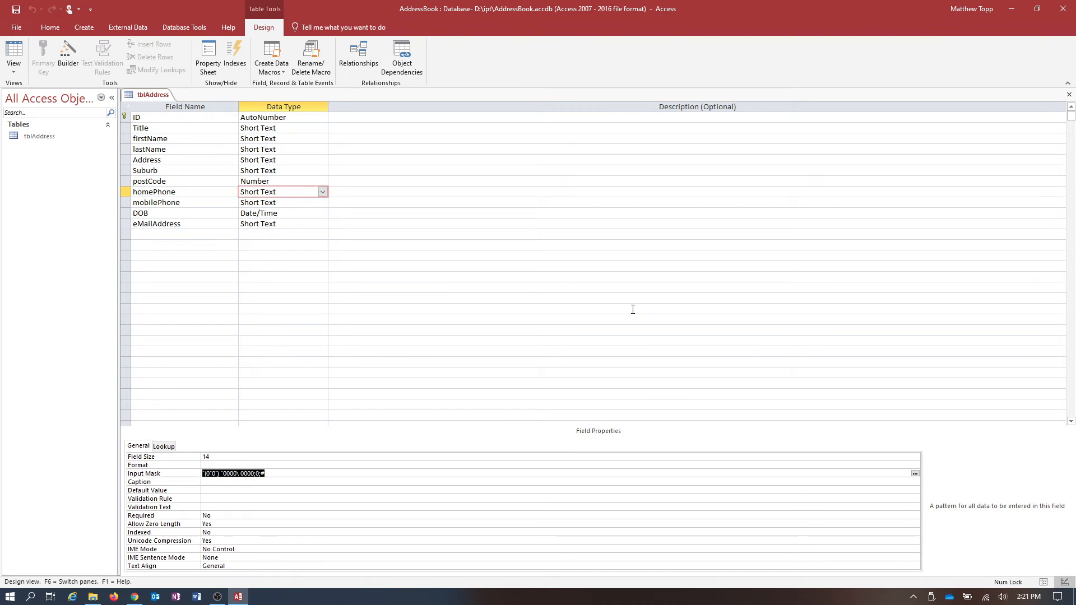
Set mobilePhone's field size to 12 and start the Input Mask Wizard for it, saving the table
left_click(290, 203)
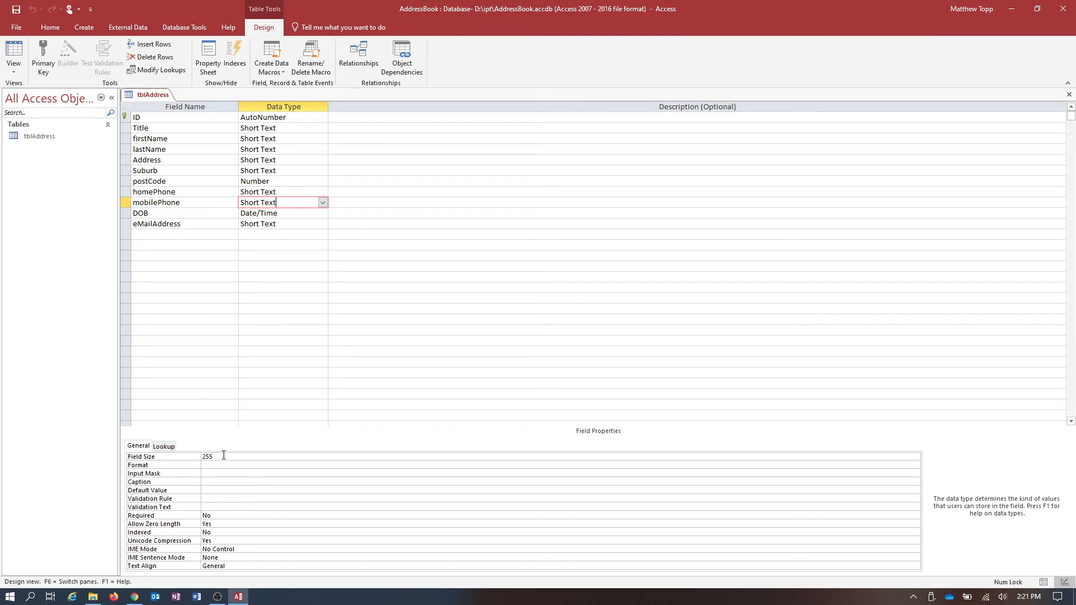
left_click(205, 456)
double_click(206, 457)
type("12")
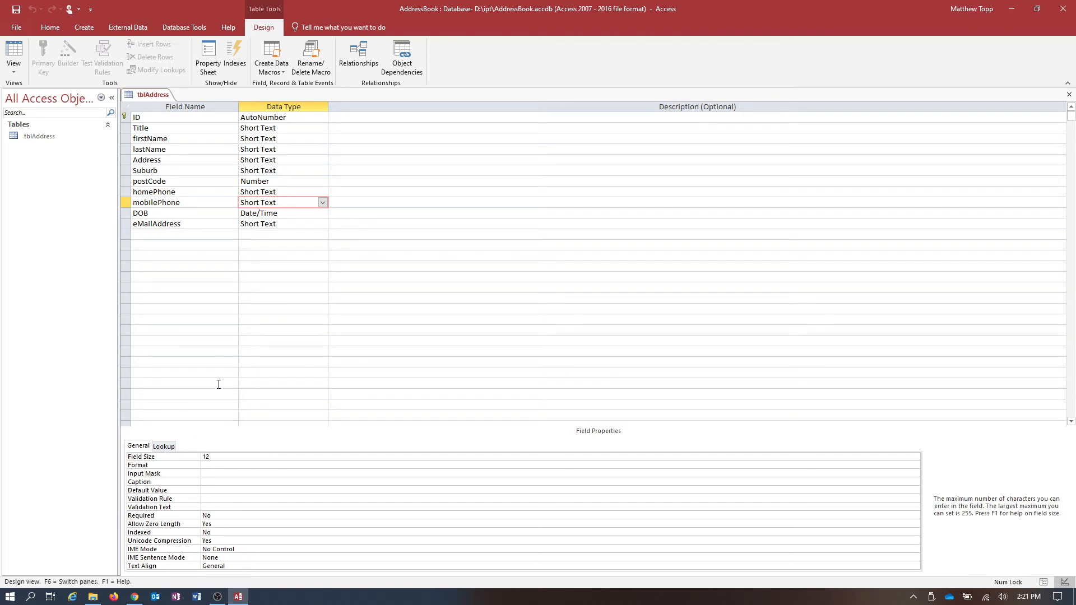
left_click(209, 471)
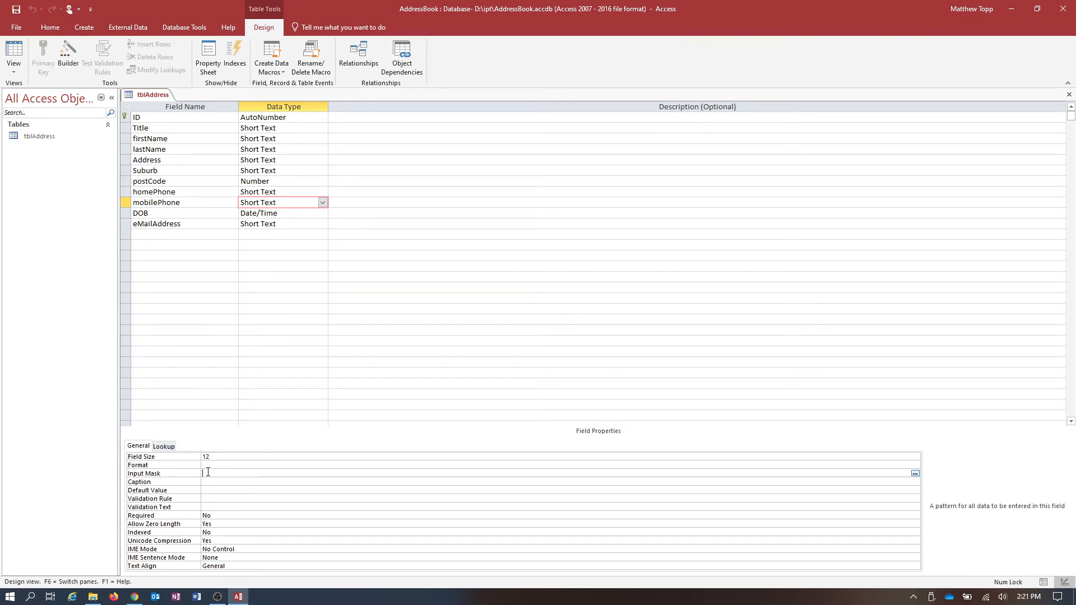
left_click(913, 473)
left_click(520, 331)
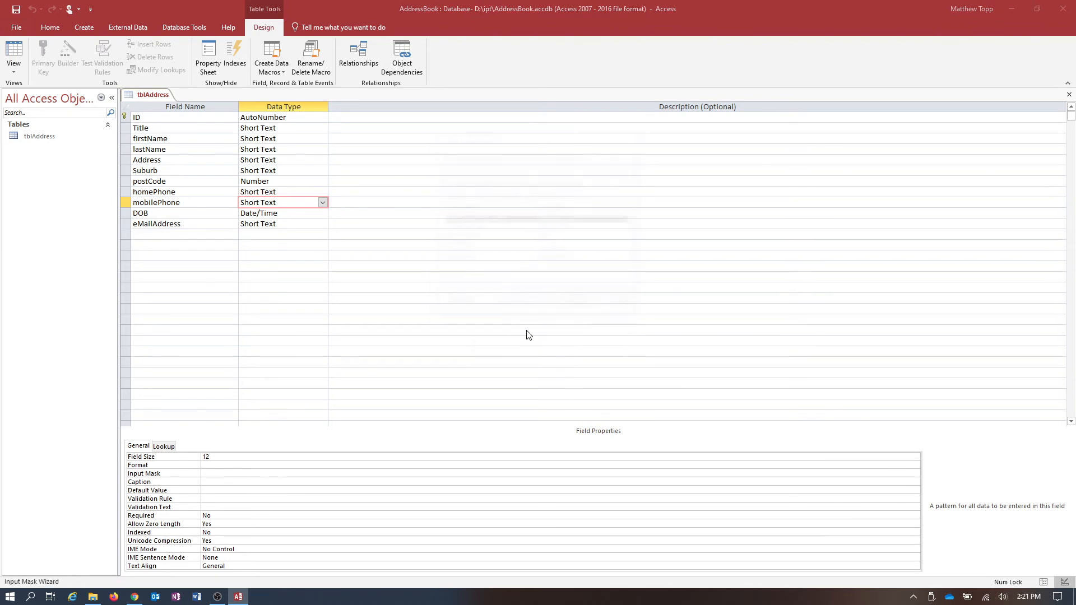
Add a new mask record to the wizard's list with the description "Australian Mobile Phone"
left_click(457, 305)
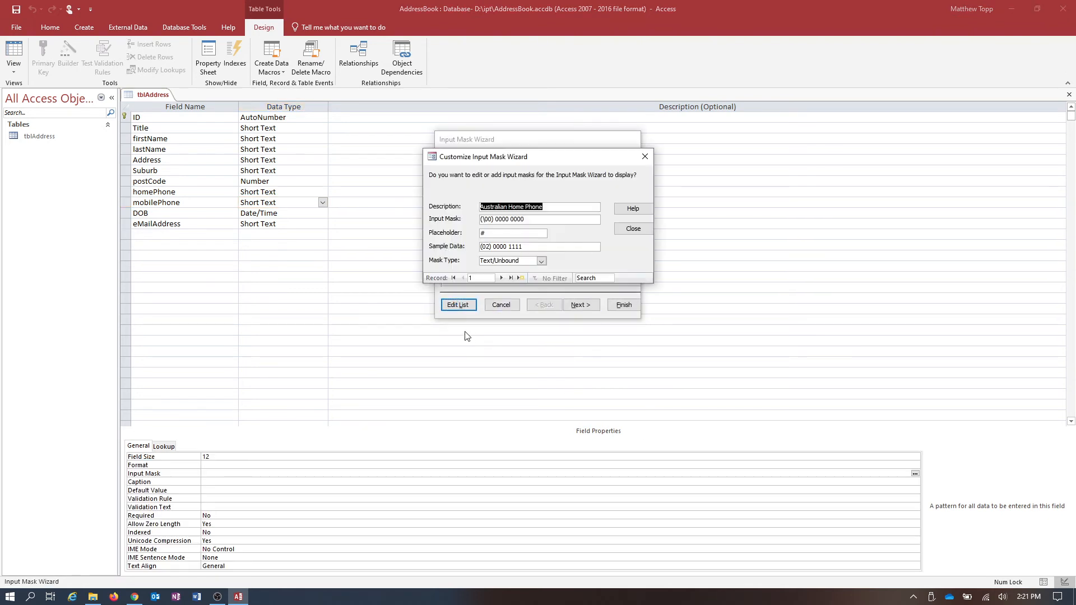
left_click(520, 277)
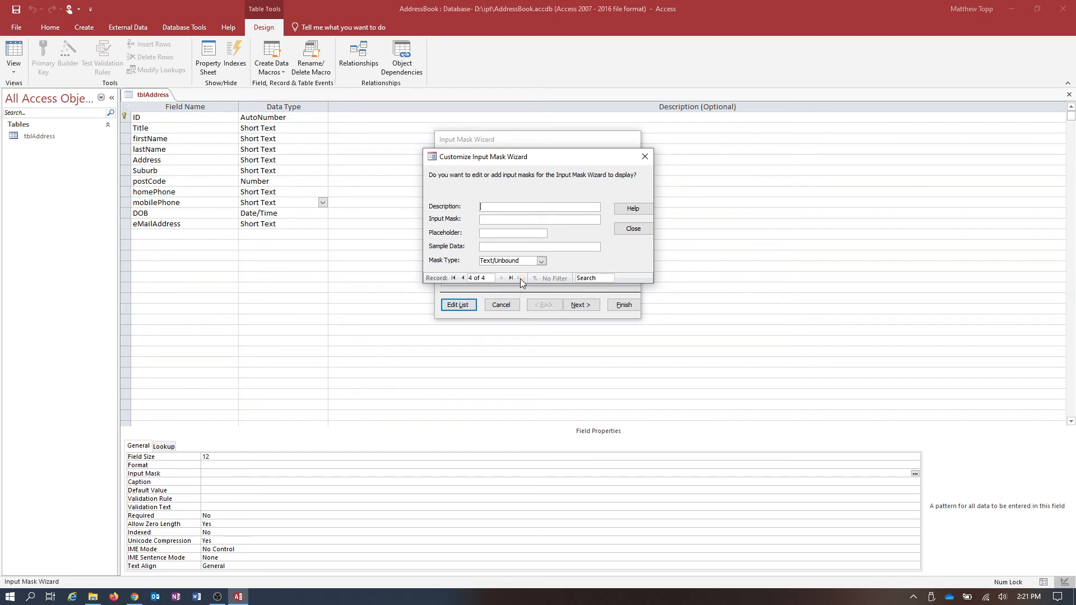
type("Au")
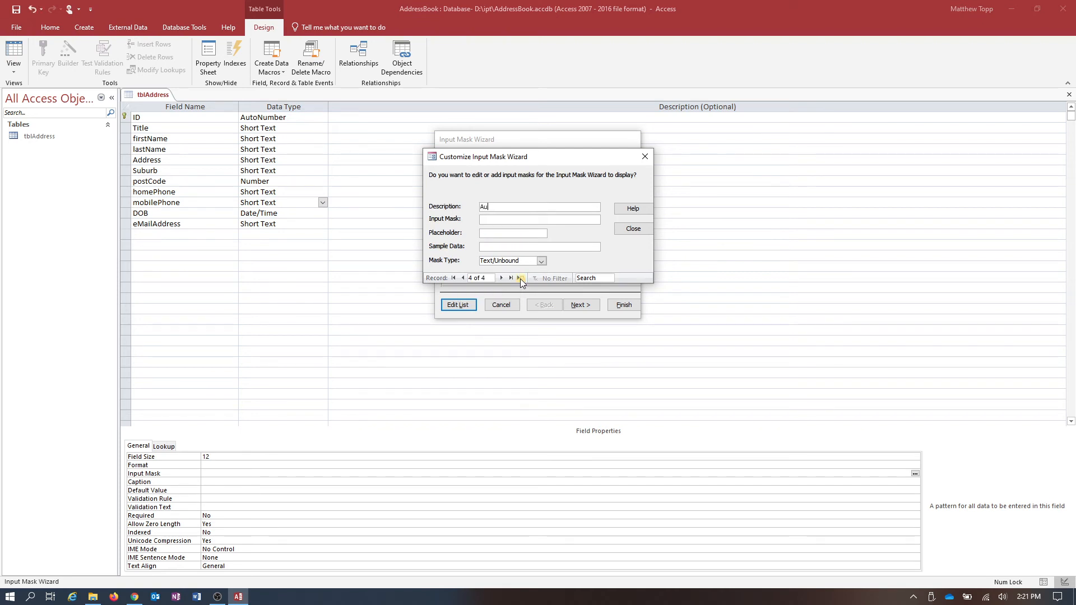
type("stralian Mobile Phone")
left_click_drag(518, 159, 503, 237)
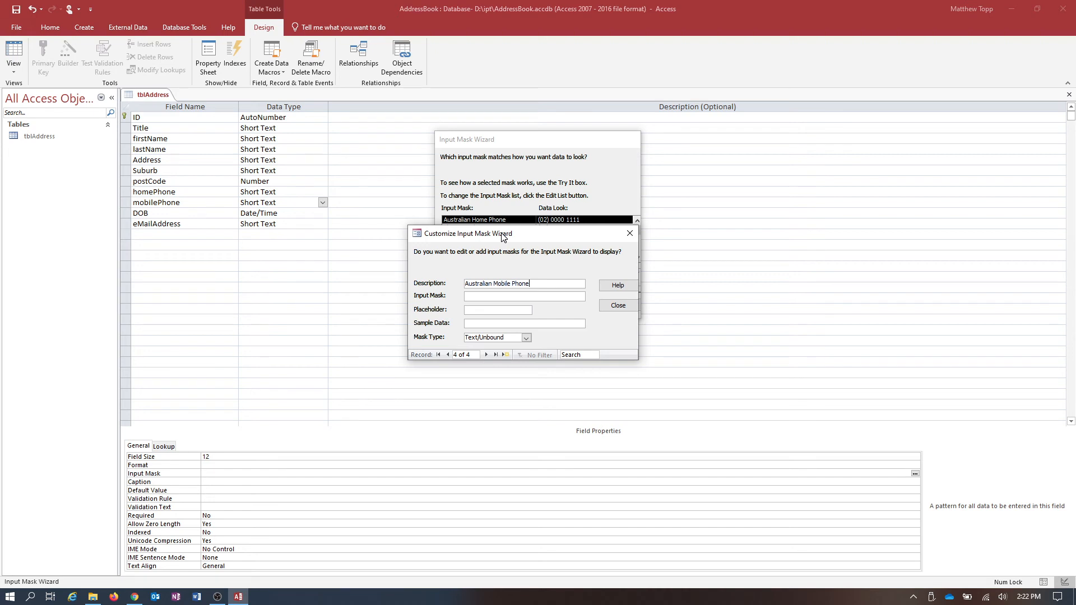
left_click_drag(503, 237, 501, 236)
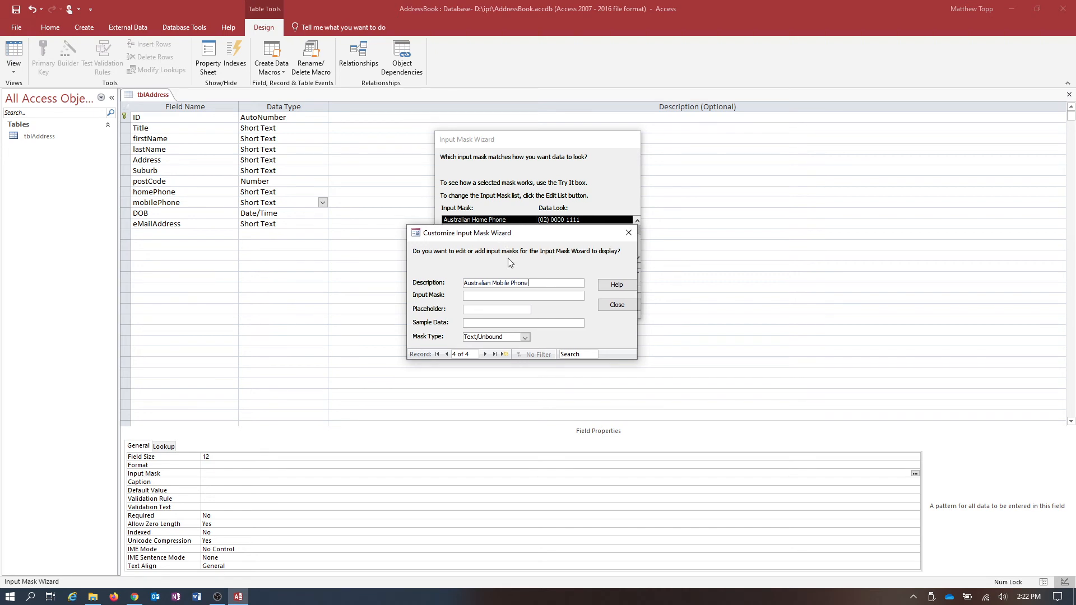
Set the Australian Mobile Phone input mask to \0\400 000 000 with # as the placeholder
left_click_drag(567, 295, 316, 270)
type("\\0\\4")
type("00 000 000")
left_click_drag(497, 311, 422, 312)
type("#")
Fill in a sample mobile number for the new mask and finish the mask customization
key("Tab")
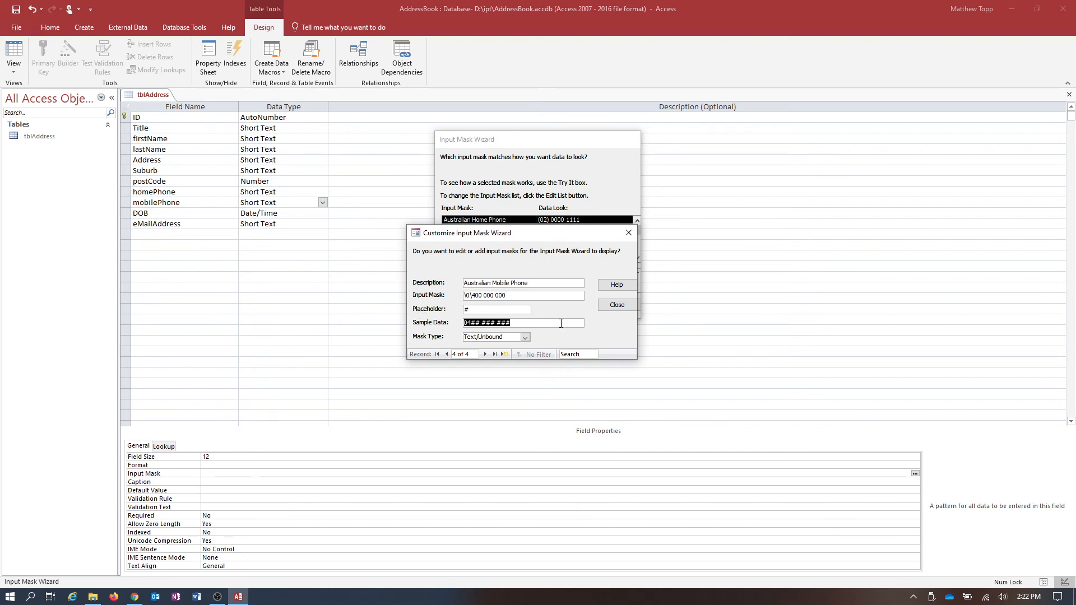
left_click(560, 323)
left_click_drag(471, 322, 475, 322)
type("00 000 000")
left_click(610, 309)
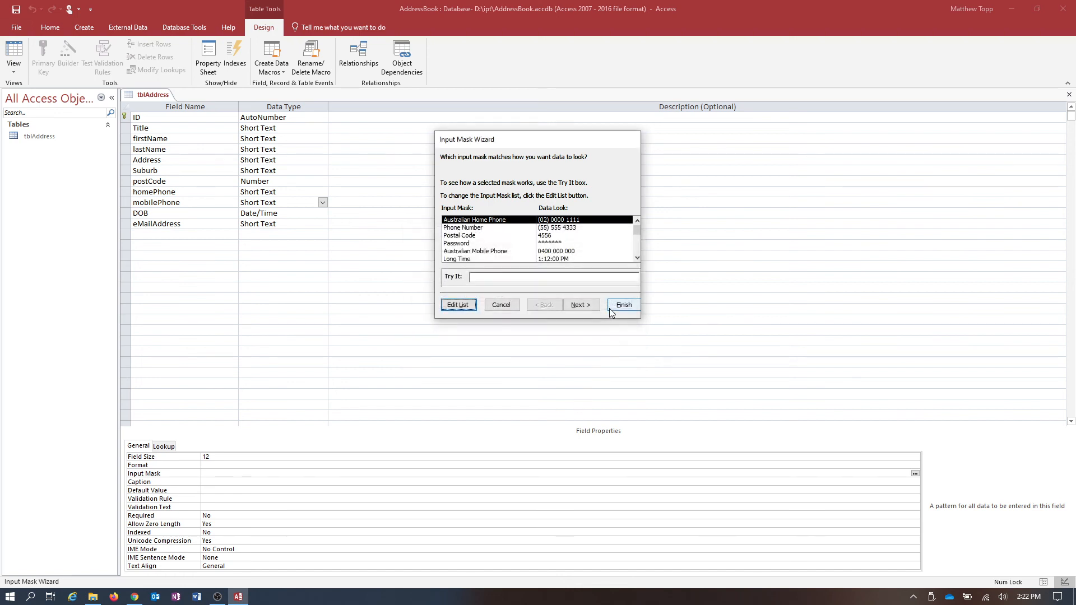
Choose the Australian Mobile Phone mask and test it with a sample mobile number
scroll(590, 252, "down", 1)
scroll(590, 252, "up", 3)
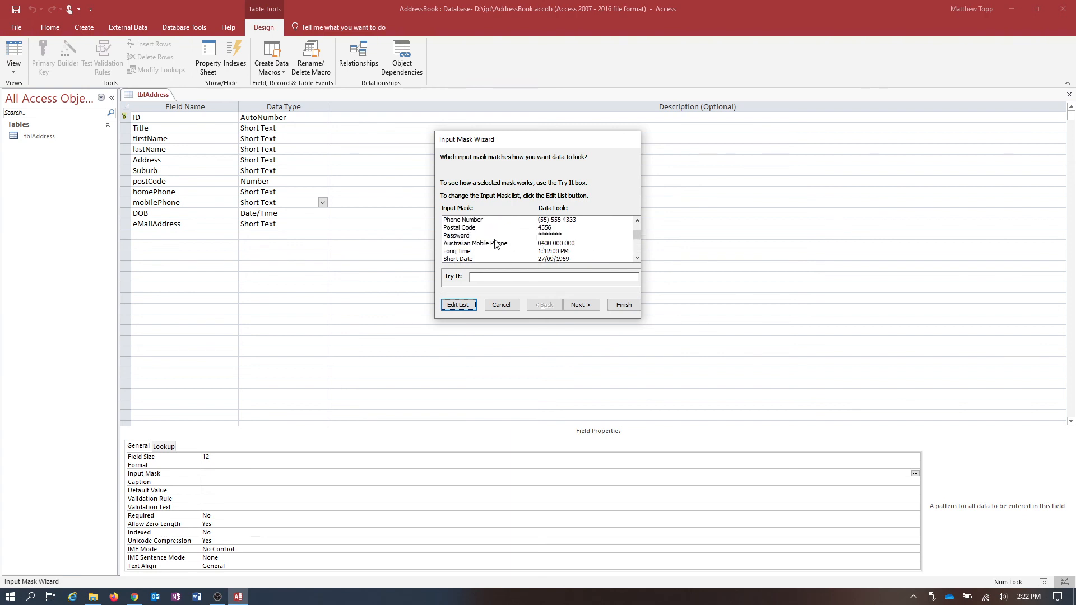
left_click(493, 245)
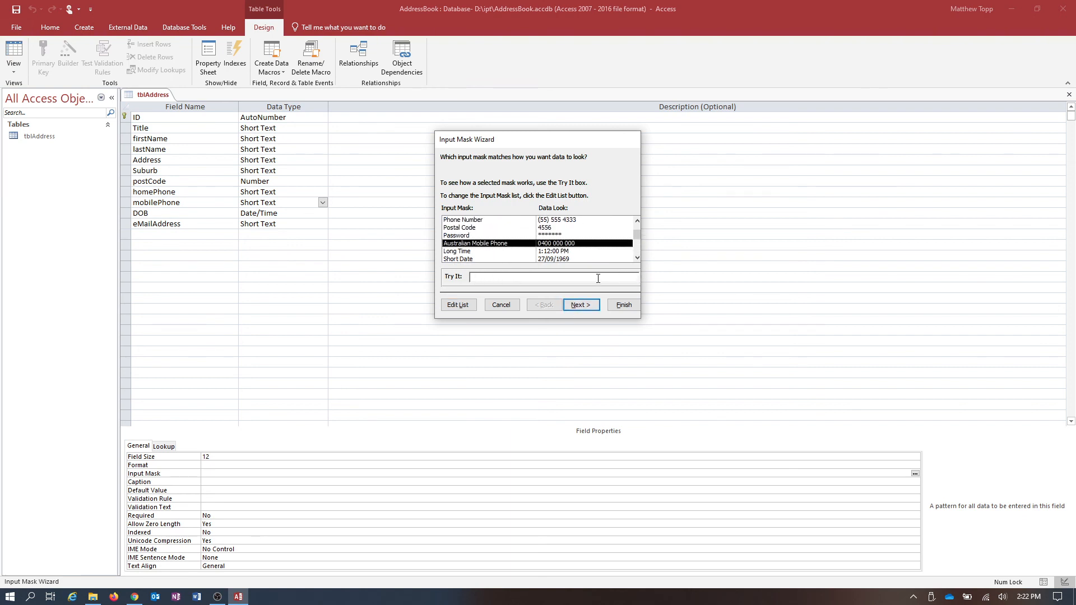
left_click(495, 279)
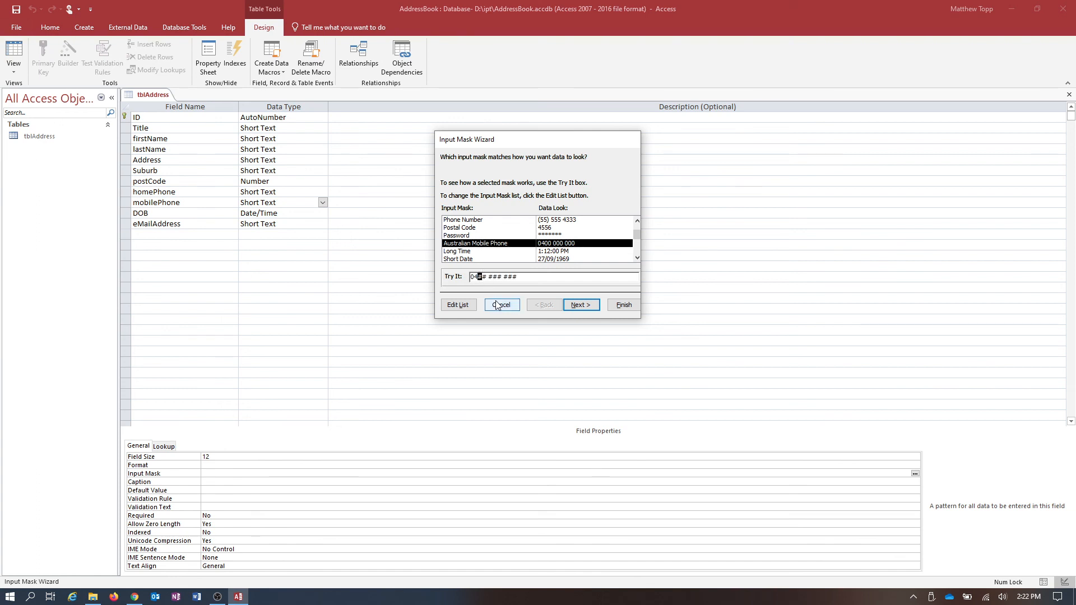
type("00 000 000")
Apply the Australian Mobile Phone mask to mobilePhone, storing the data with the symbols in the mask
left_click(580, 307)
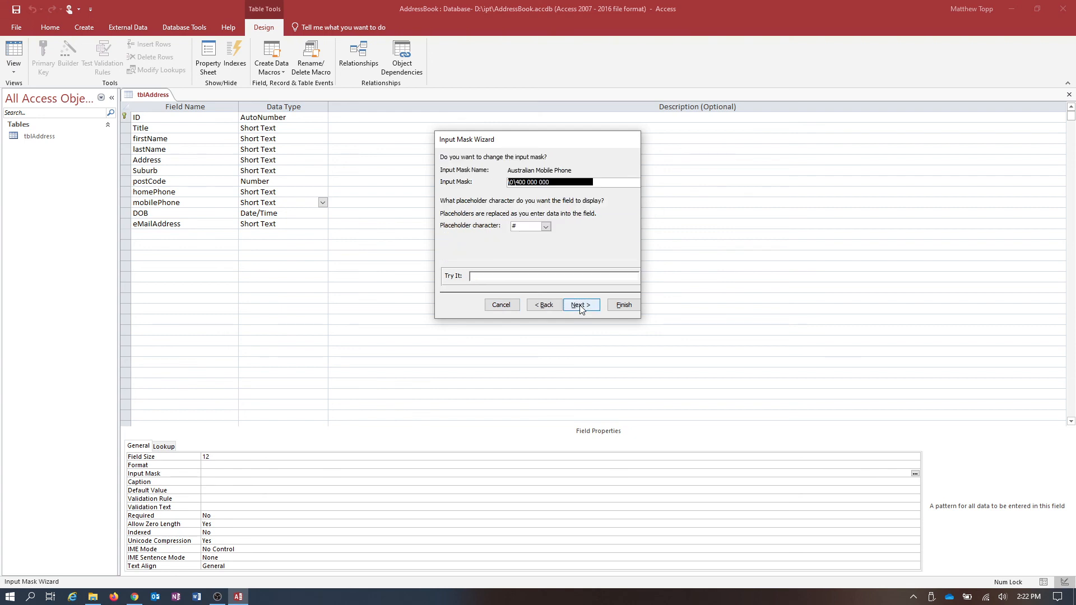
left_click(581, 307)
left_click(469, 171)
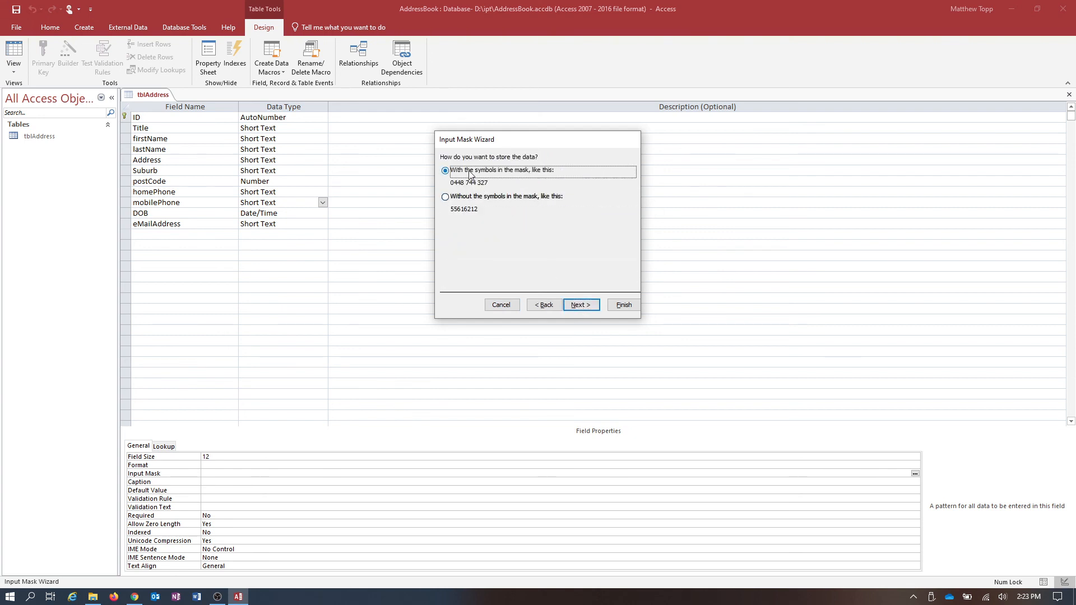
left_click(581, 307)
left_click(623, 305)
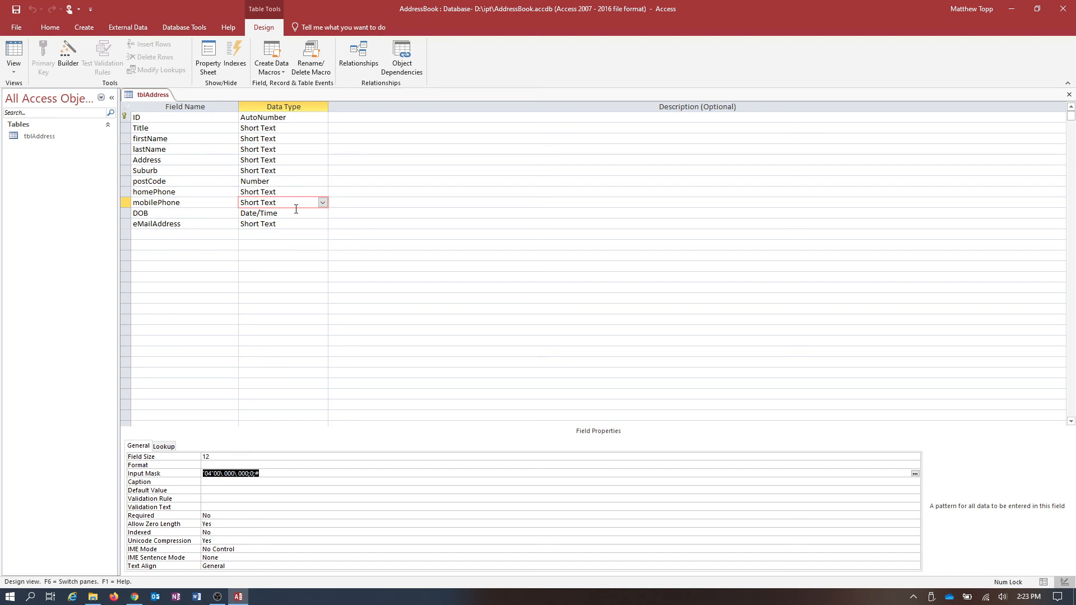
left_click(269, 475)
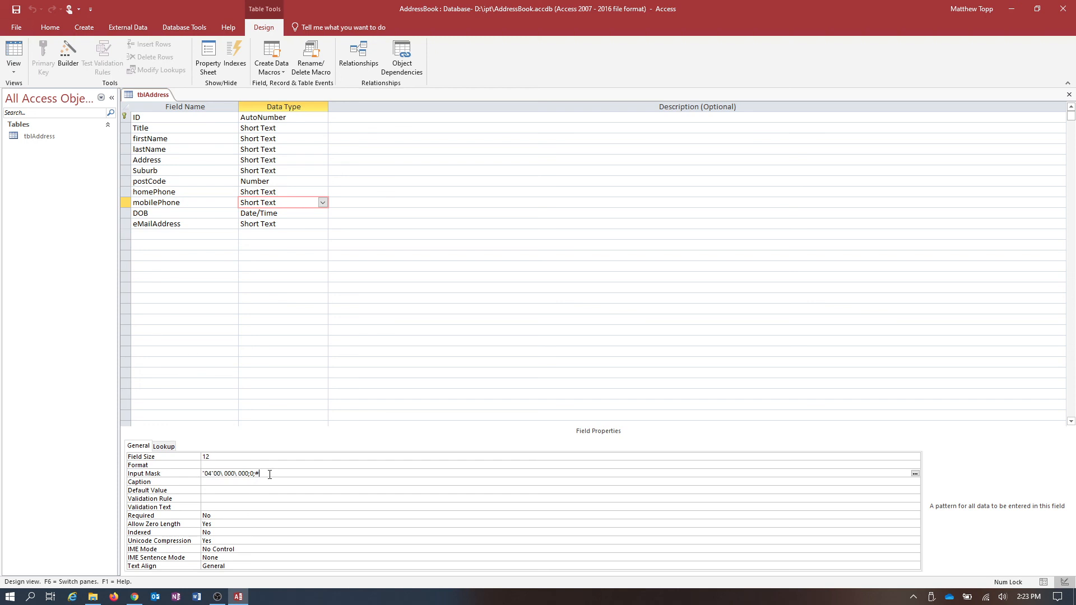